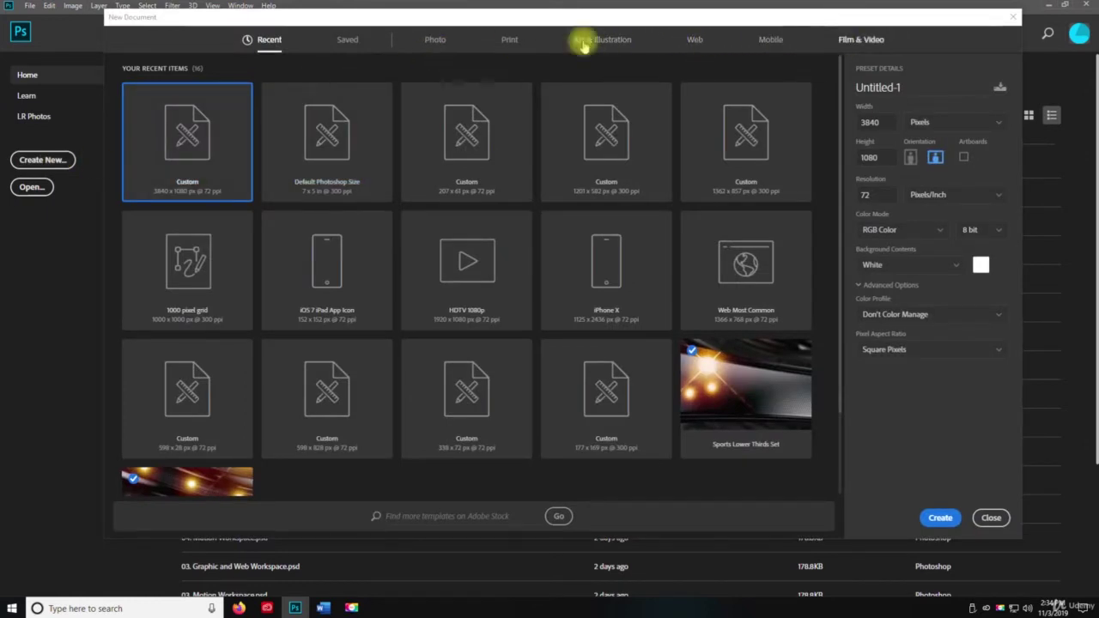
Create a document from the Default Photoshop Size photo preset, 7 x 5 in at 300 ppi, and activate the Move tool
{"action": "left_click", "coordinate": [429, 41]}
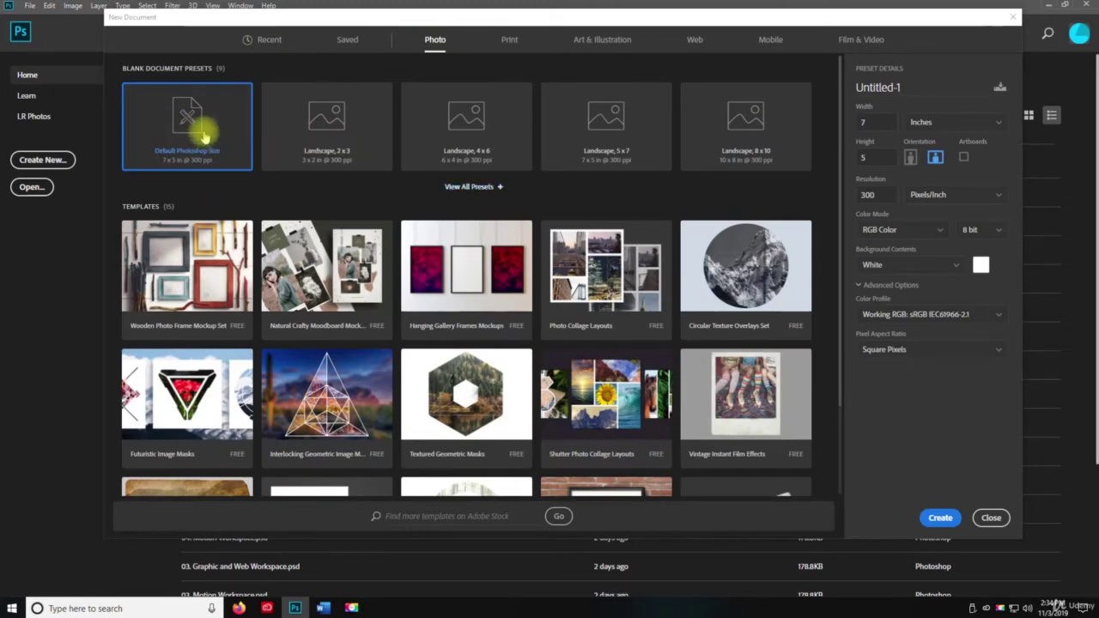
{"action": "left_click", "coordinate": [940, 518]}
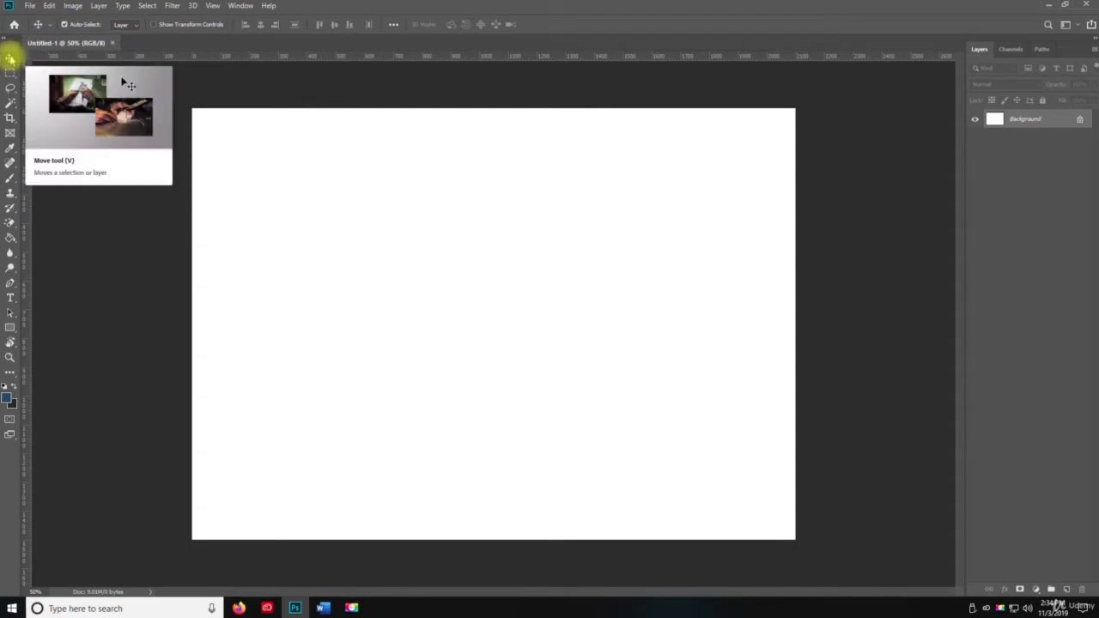
{"action": "right_click", "coordinate": [10, 59]}
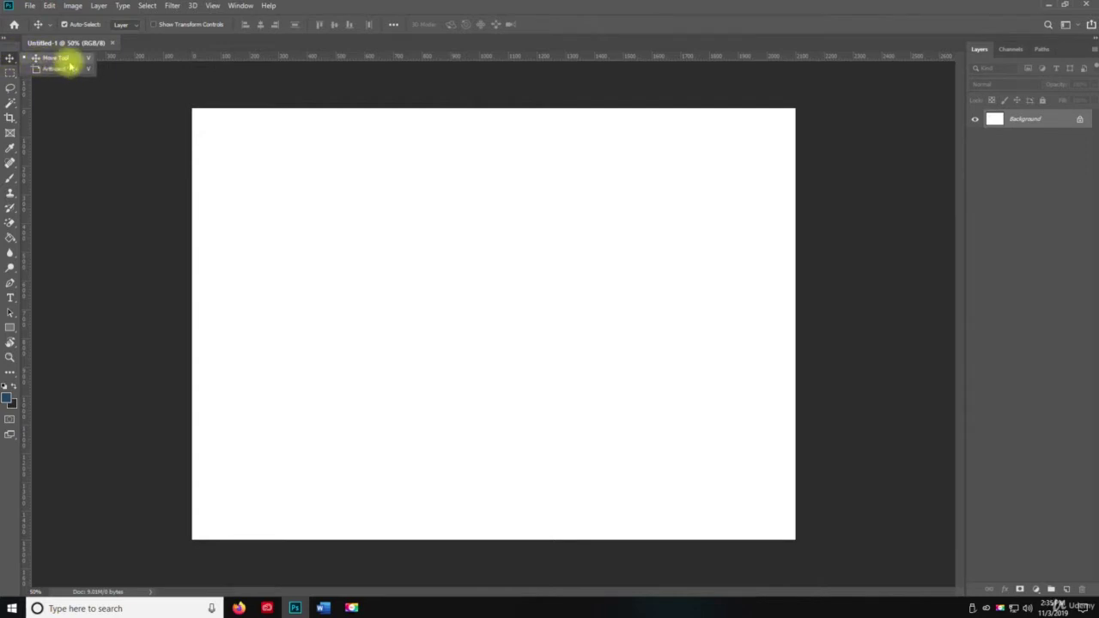
{"action": "left_click", "coordinate": [10, 57]}
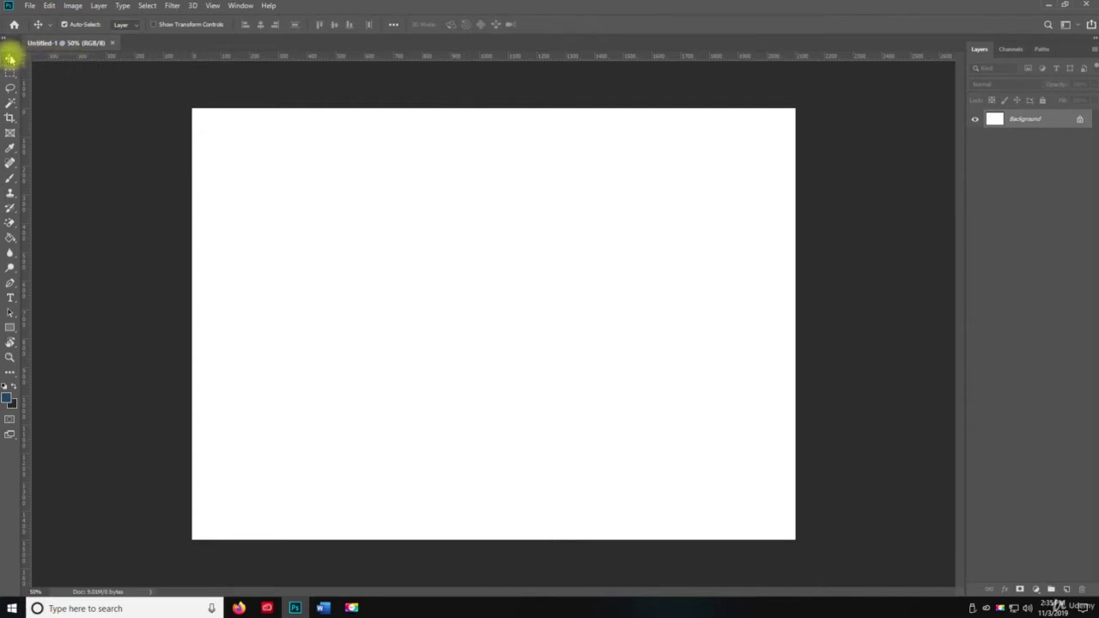
Draw a dark blue rectangle about 974 by 448 px and stack a duplicate of it vertically with a small gap between them
{"action": "left_click", "coordinate": [11, 330]}
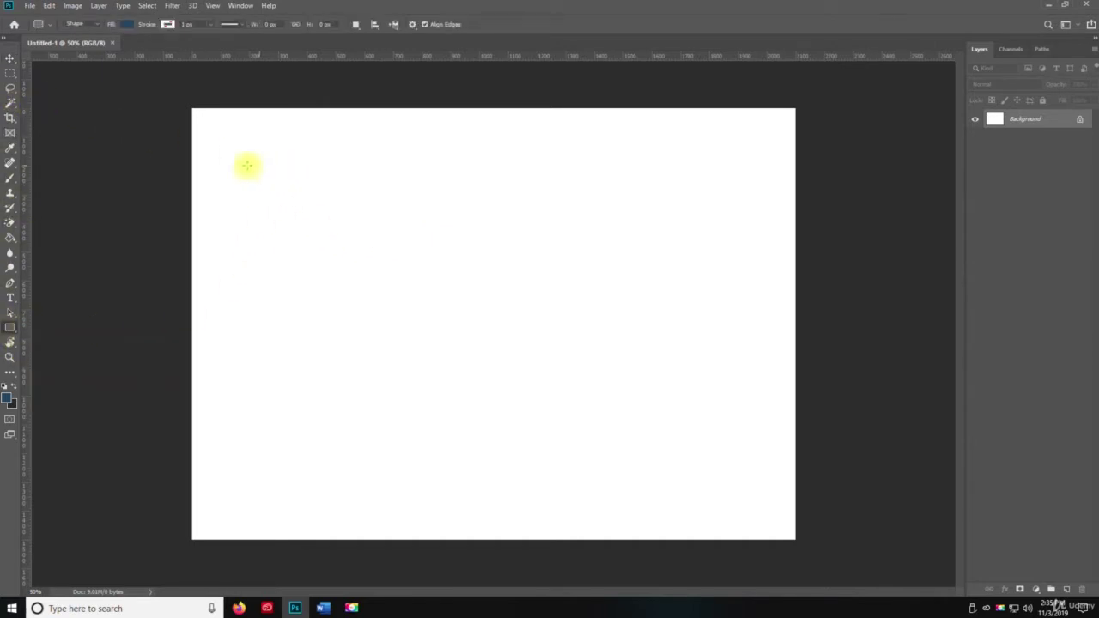
{"action": "left_click_drag", "start_coordinate": [246, 165], "coordinate": [525, 293]}
{"action": "key", "text": "v"}
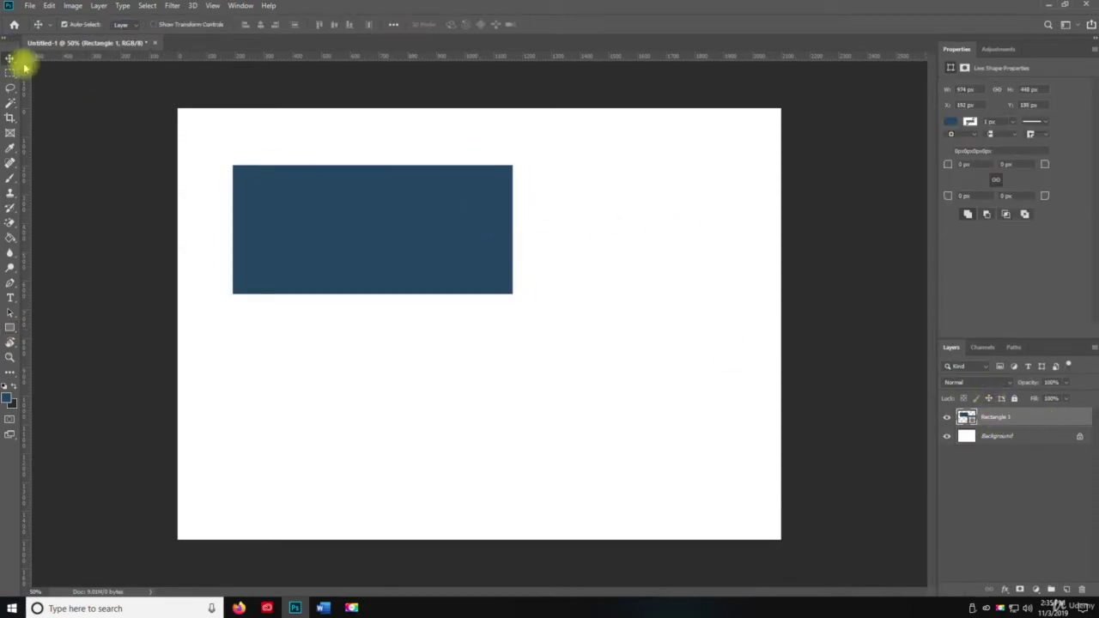
{"action": "left_click_drag", "start_coordinate": [380, 231], "coordinate": [449, 235]}
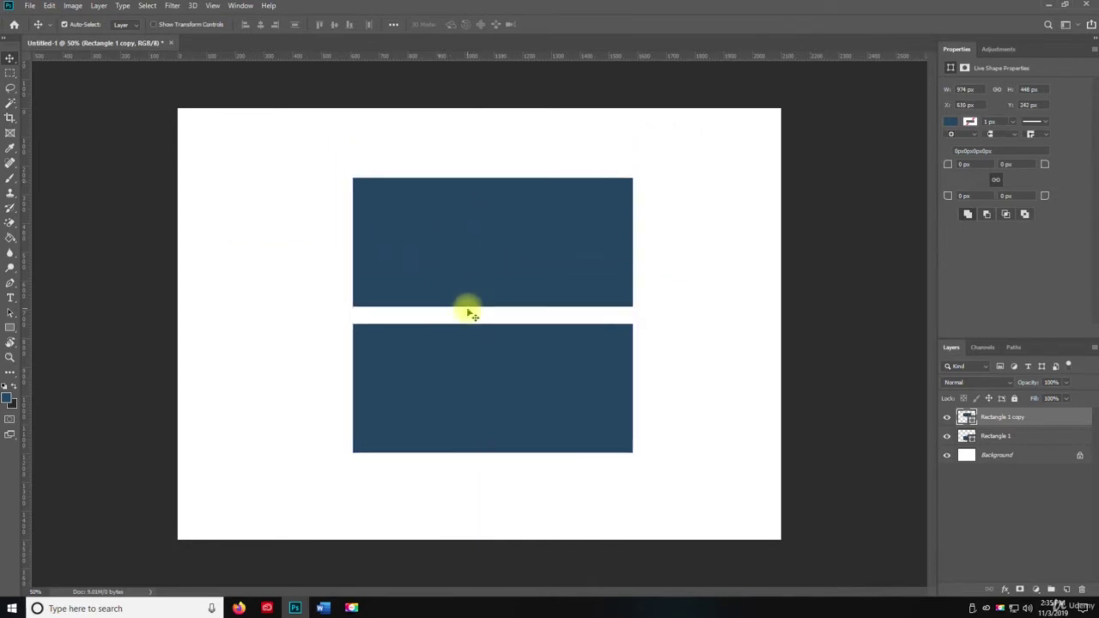
Shift both rectangles toward the canvas's left edge and duplicate the pair beside them to form a two-by-two grid
{"action": "left_click", "coordinate": [1011, 437], "text": "shift"}
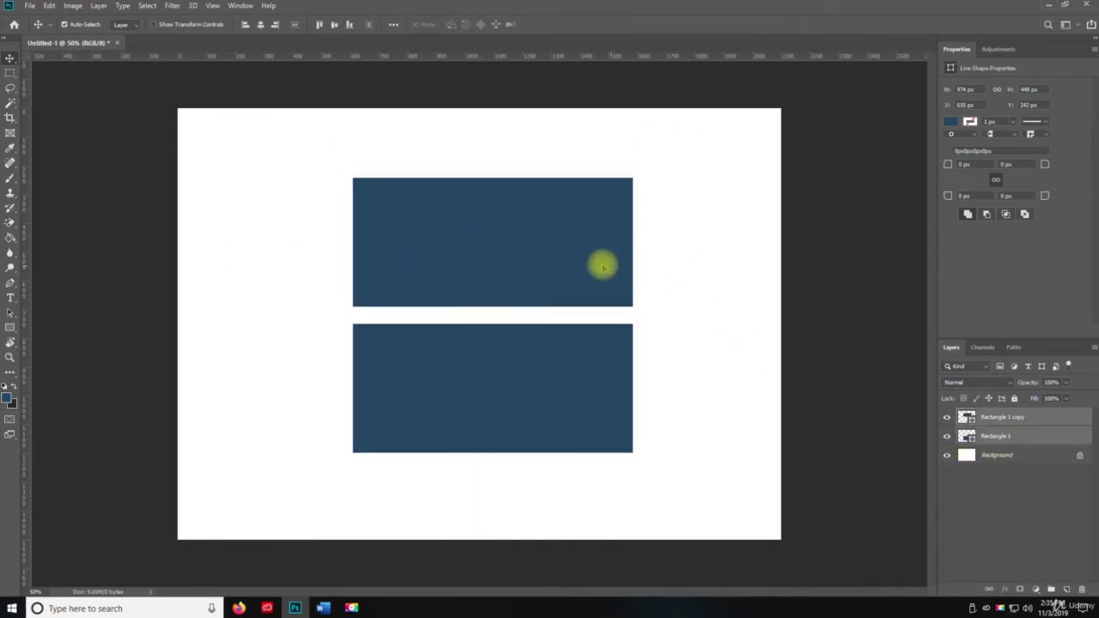
{"action": "left_click_drag", "start_coordinate": [572, 260], "coordinate": [427, 259]}
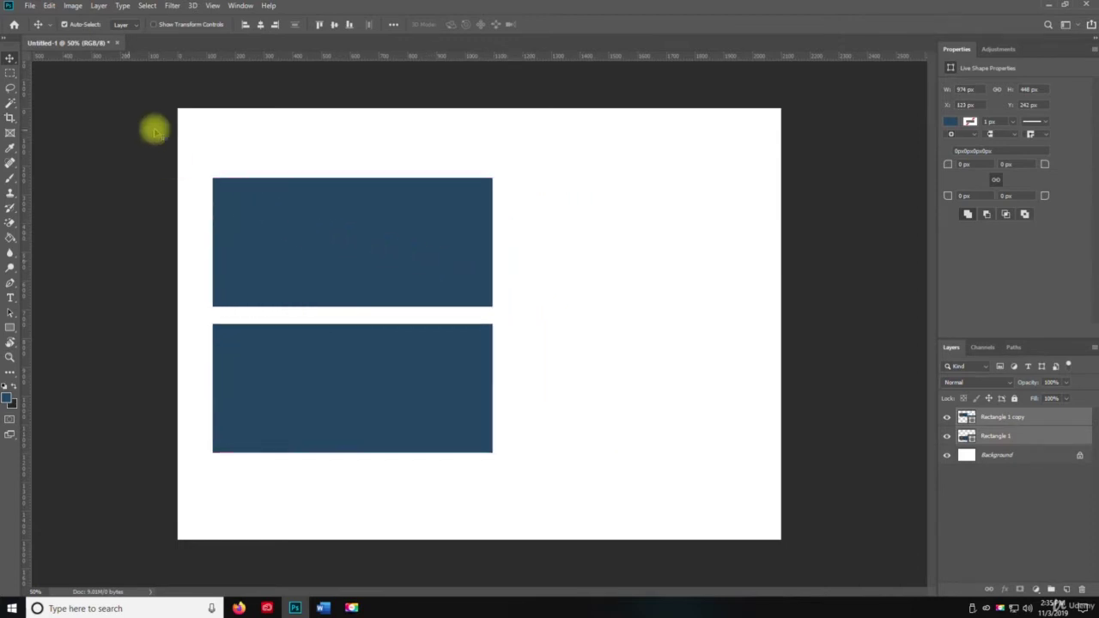
{"action": "left_click_drag", "start_coordinate": [370, 230], "coordinate": [657, 229]}
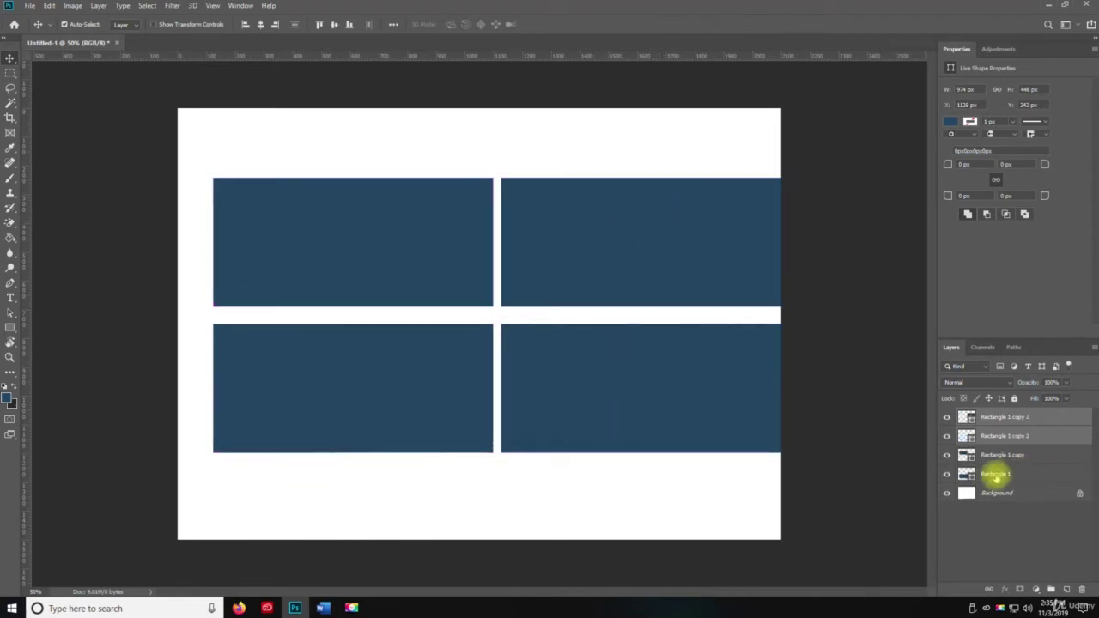
Centre all four rectangles together on the canvas, placing the group at X 62 px and Y 272 px
{"action": "left_click", "coordinate": [1011, 420]}
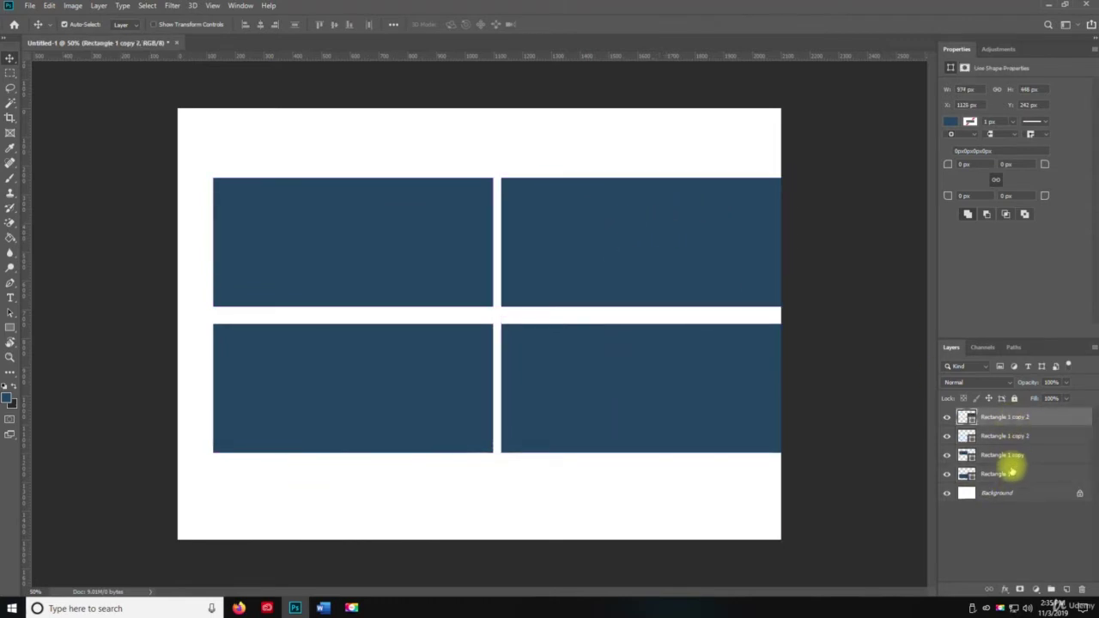
{"action": "left_click", "coordinate": [1011, 474], "text": "shift"}
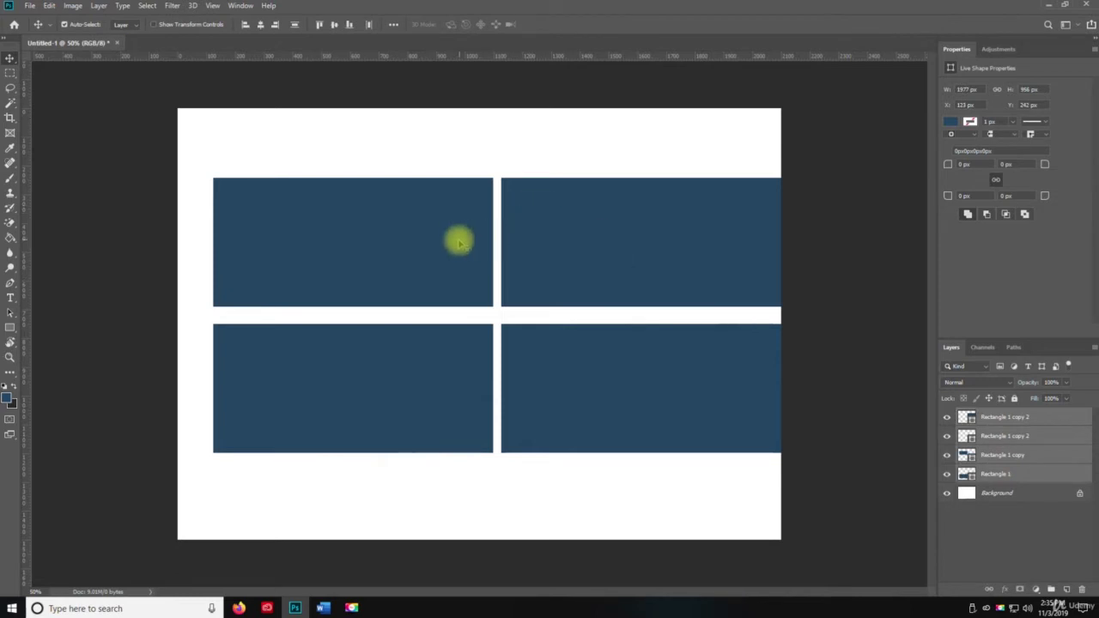
{"action": "mouse_move", "coordinate": [456, 241]}
{"action": "left_mouse_down"}
{"action": "mouse_move", "coordinate": [436, 232]}
{"action": "mouse_move", "coordinate": [438, 249]}
{"action": "left_mouse_up"}
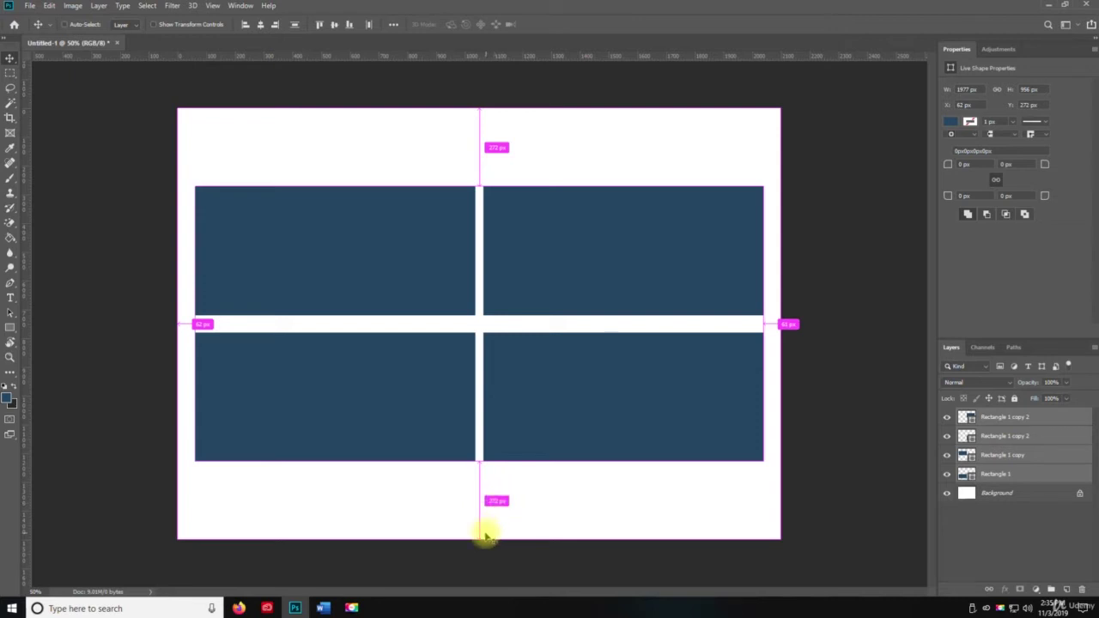
{"action": "mouse_move", "coordinate": [498, 472]}
{"action": "left_mouse_down"}
{"action": "mouse_move", "coordinate": [473, 462]}
{"action": "mouse_move", "coordinate": [482, 468]}
{"action": "left_mouse_up"}
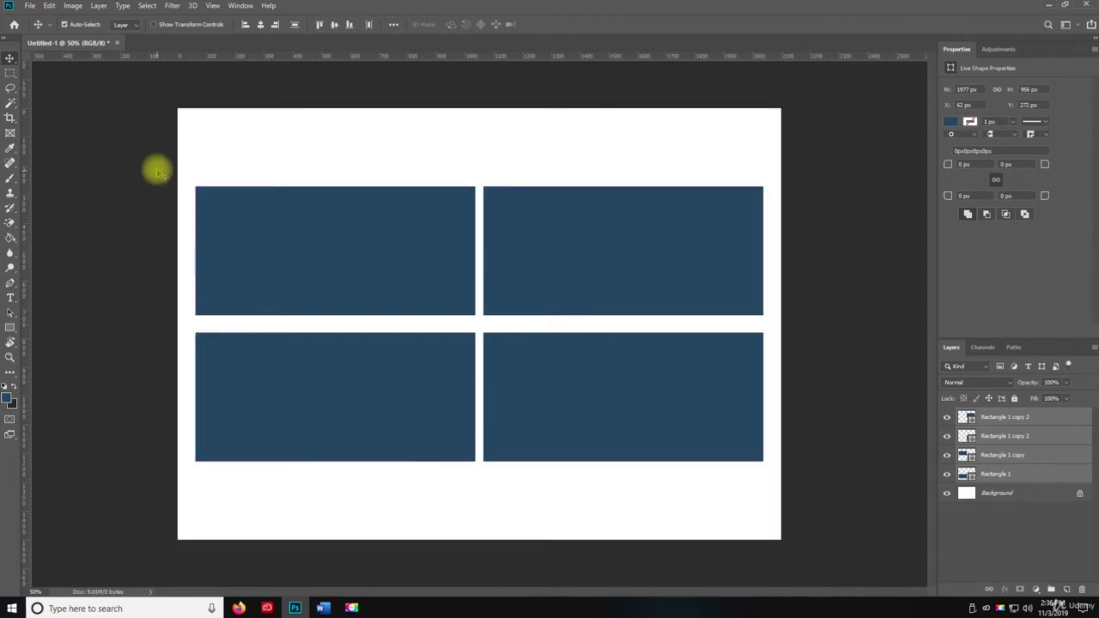
Draw an artboard about 2116 by 1500 px around the whole canvas with the Artboard tool
{"action": "left_click", "coordinate": [11, 60]}
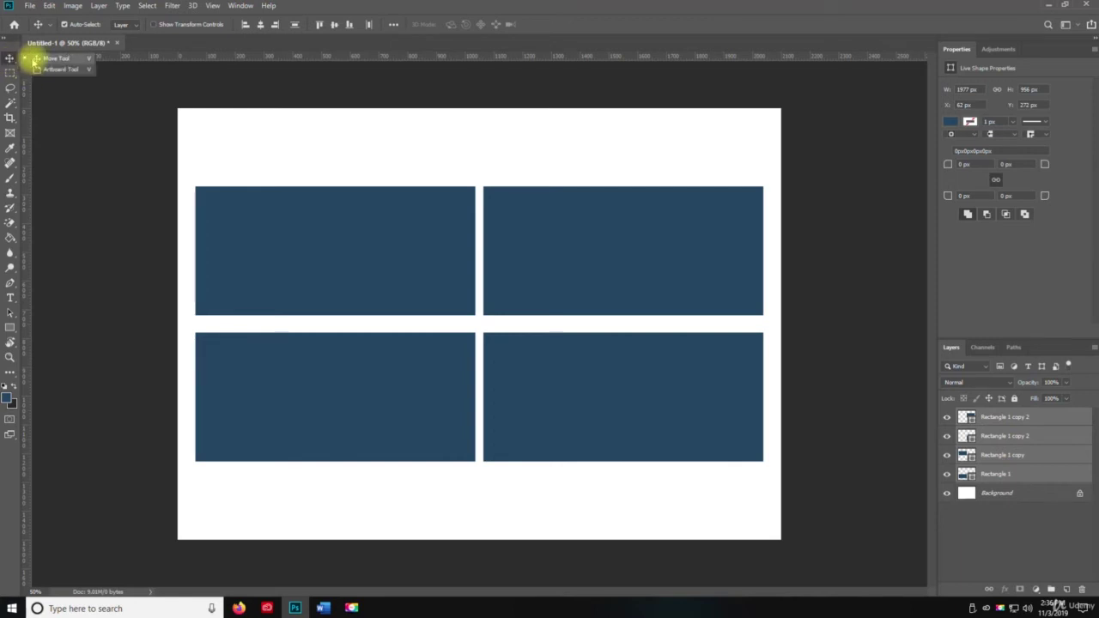
{"action": "left_click", "coordinate": [9, 59]}
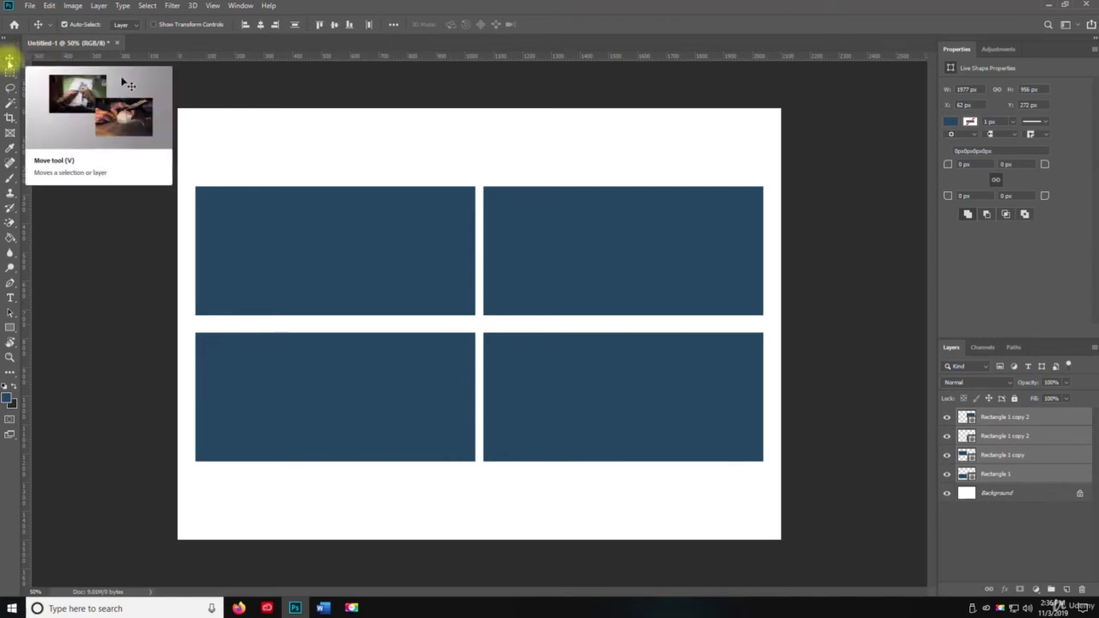
{"action": "left_click", "coordinate": [9, 60]}
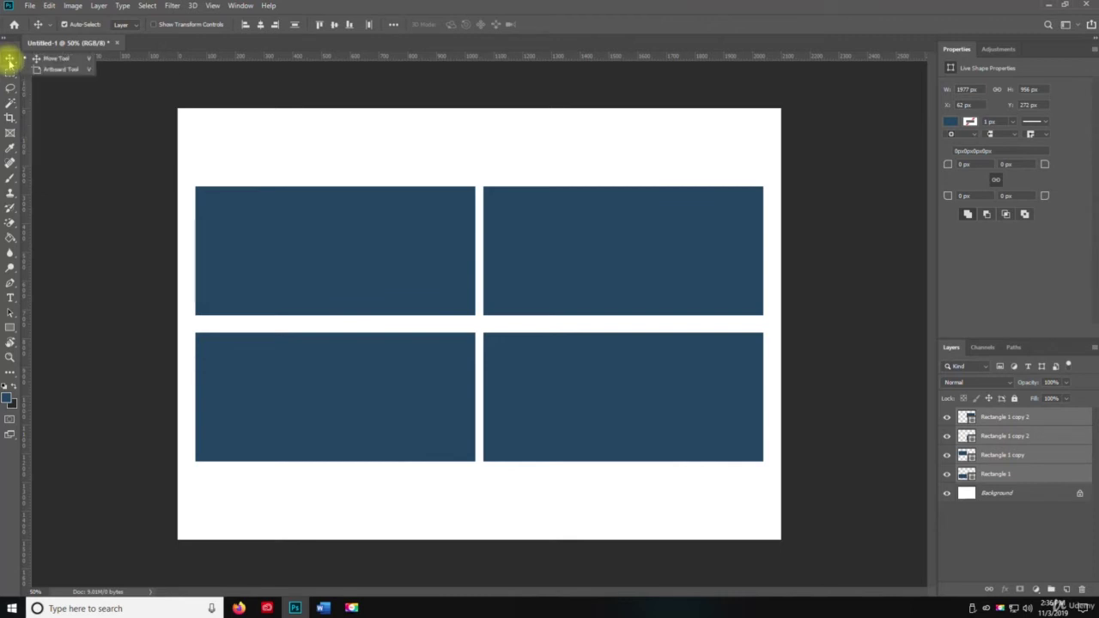
{"action": "left_click", "coordinate": [51, 70]}
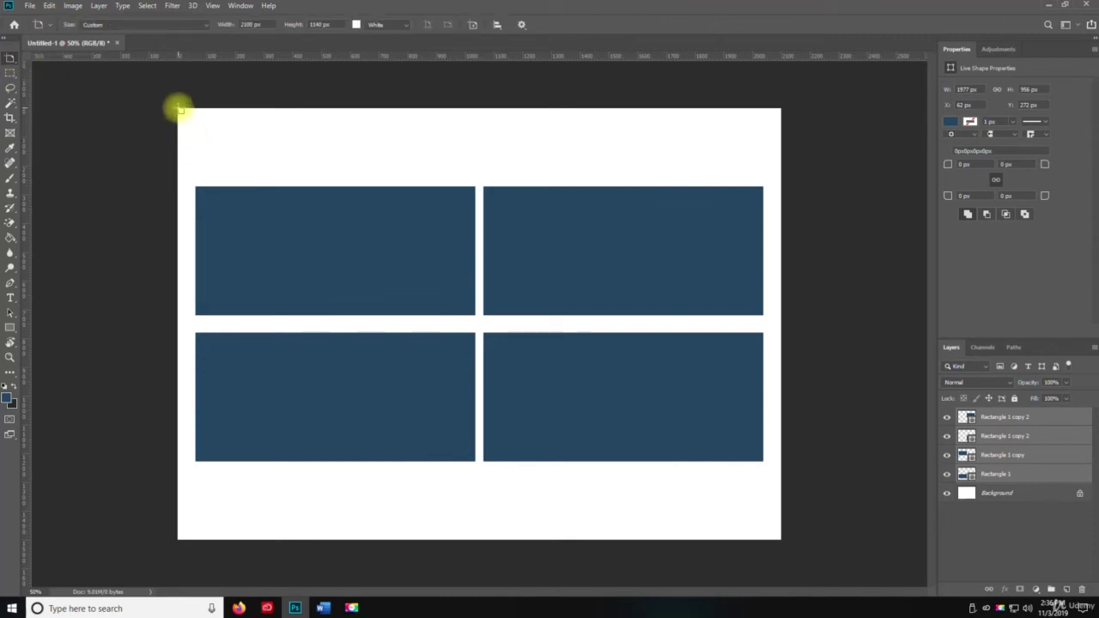
{"action": "left_click_drag", "start_coordinate": [177, 109], "coordinate": [784, 541]}
{"action": "right_click", "coordinate": [783, 542]}
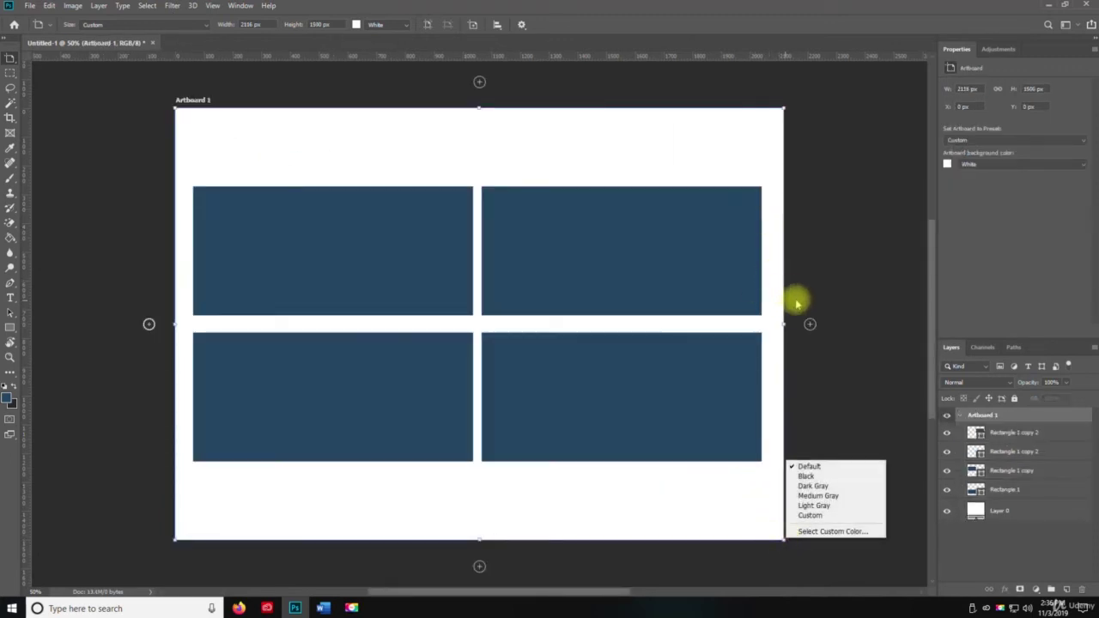
{"action": "left_click", "coordinate": [807, 344]}
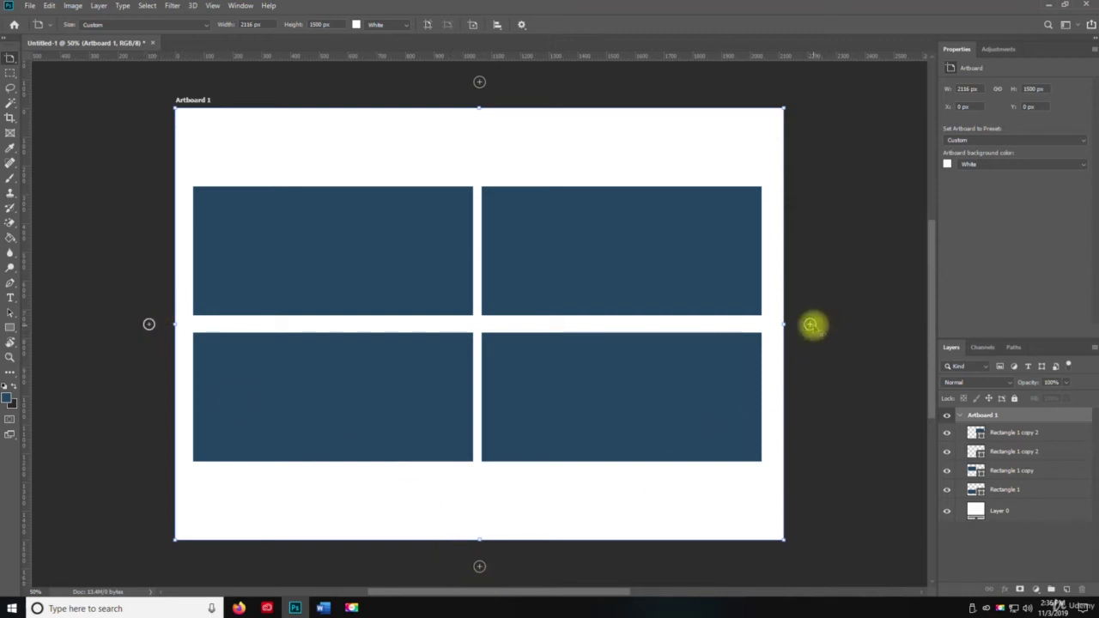
Add three more artboards of the same size in a row to the right of Artboard 1
{"action": "left_click", "coordinate": [811, 325]}
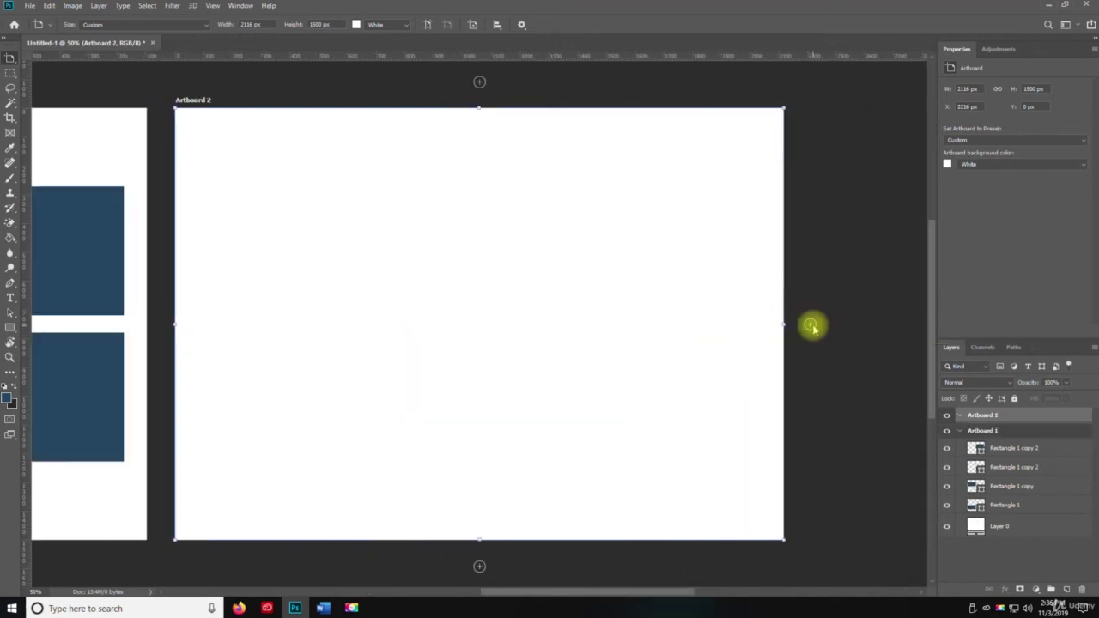
{"action": "left_click", "coordinate": [811, 326]}
{"action": "left_click", "coordinate": [811, 325]}
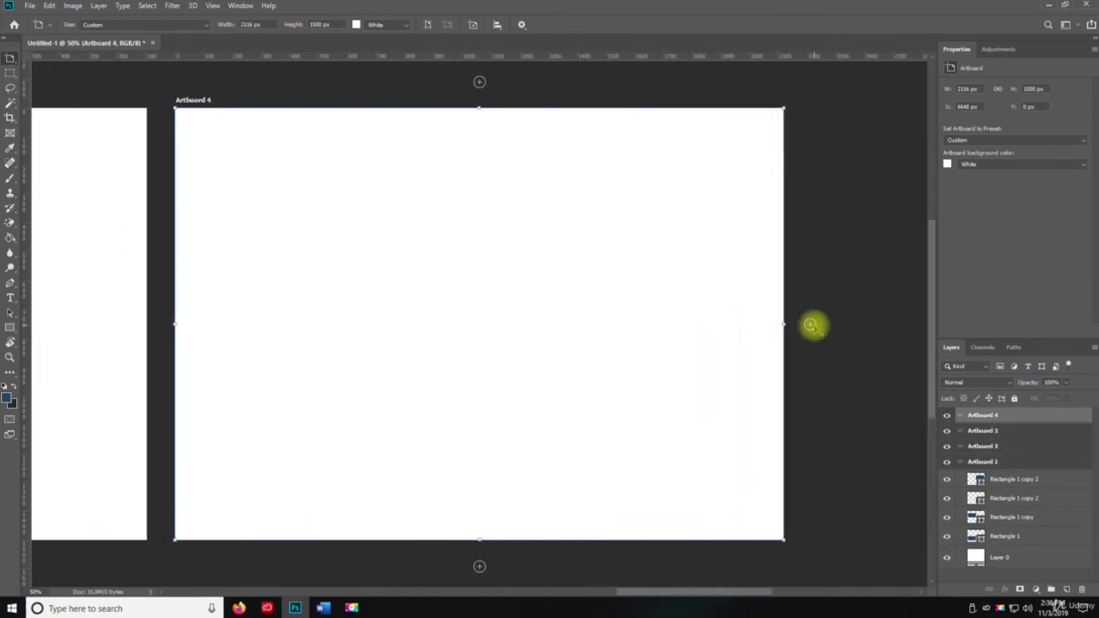
Switch to the Move tool and survey the row of artboards from Artboard 1 to Artboard 4
{"action": "right_click", "coordinate": [16, 57]}
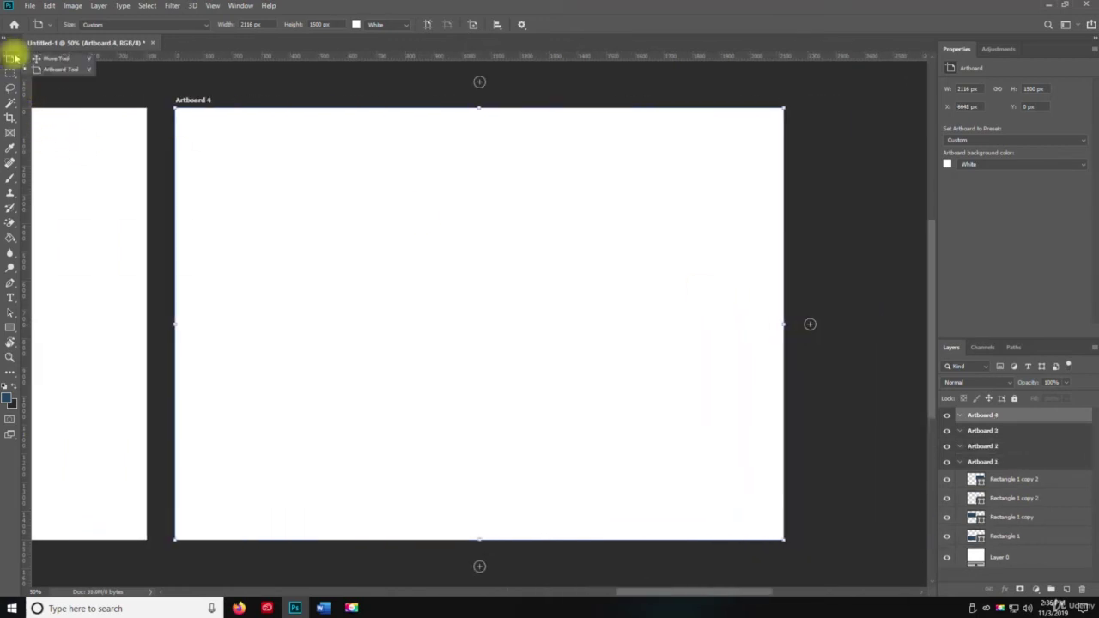
{"action": "left_click", "coordinate": [60, 61]}
{"action": "key", "text": "z"}
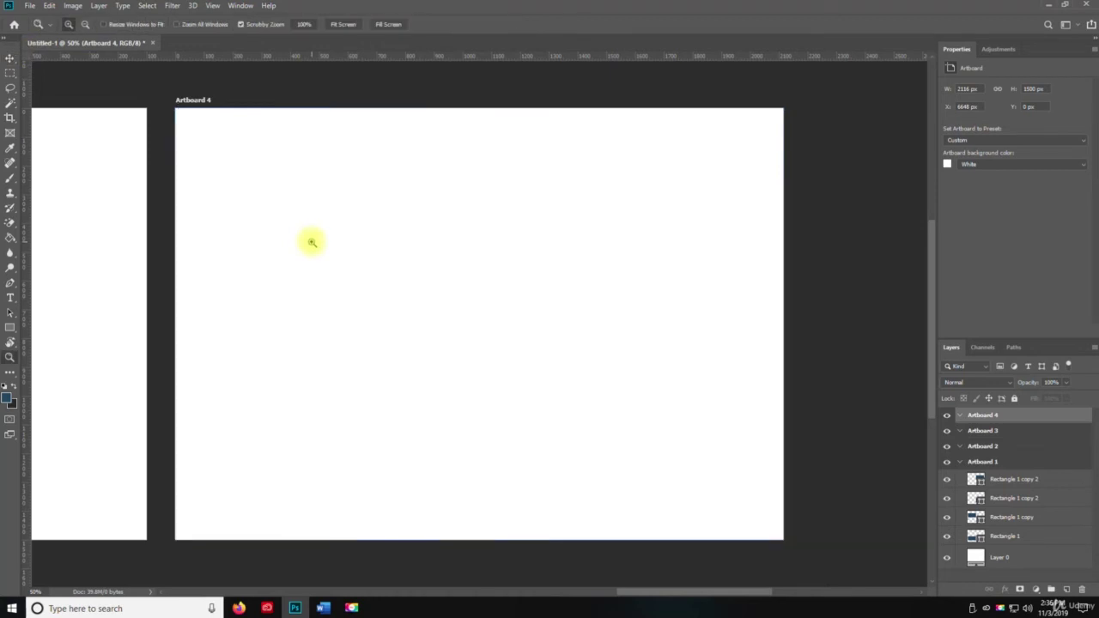
{"action": "left_click", "coordinate": [315, 246], "text": "alt"}
{"action": "key", "text": "space"}
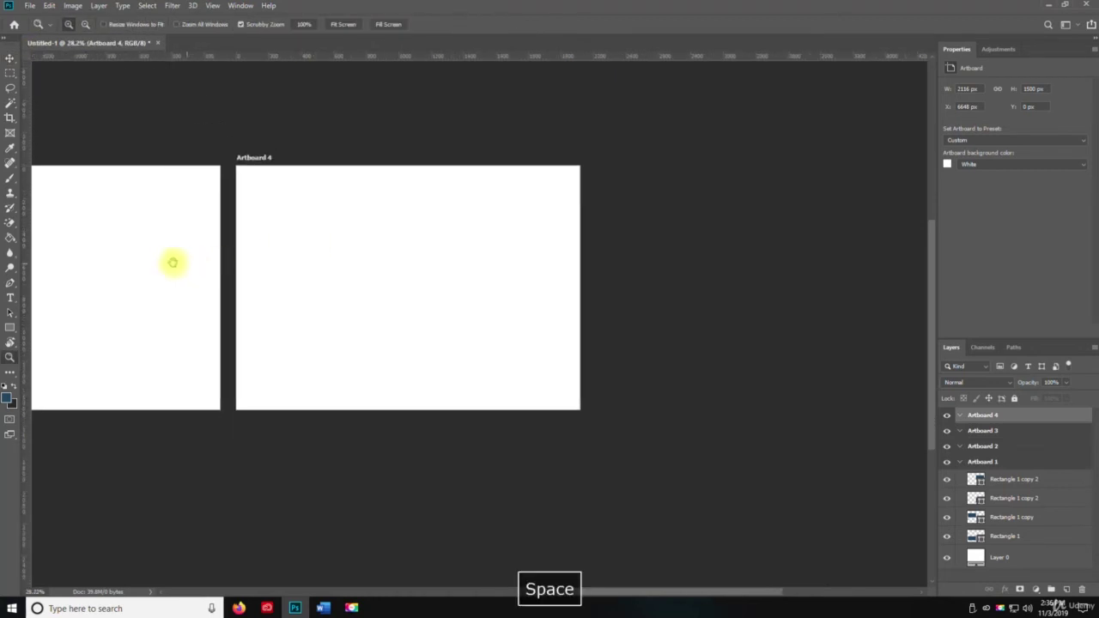
{"action": "left_click_drag", "start_coordinate": [171, 260], "coordinate": [561, 233]}
{"action": "left_click_drag", "start_coordinate": [236, 218], "coordinate": [572, 214]}
{"action": "left_click_drag", "start_coordinate": [296, 228], "coordinate": [400, 189]}
{"action": "key", "text": "v"}
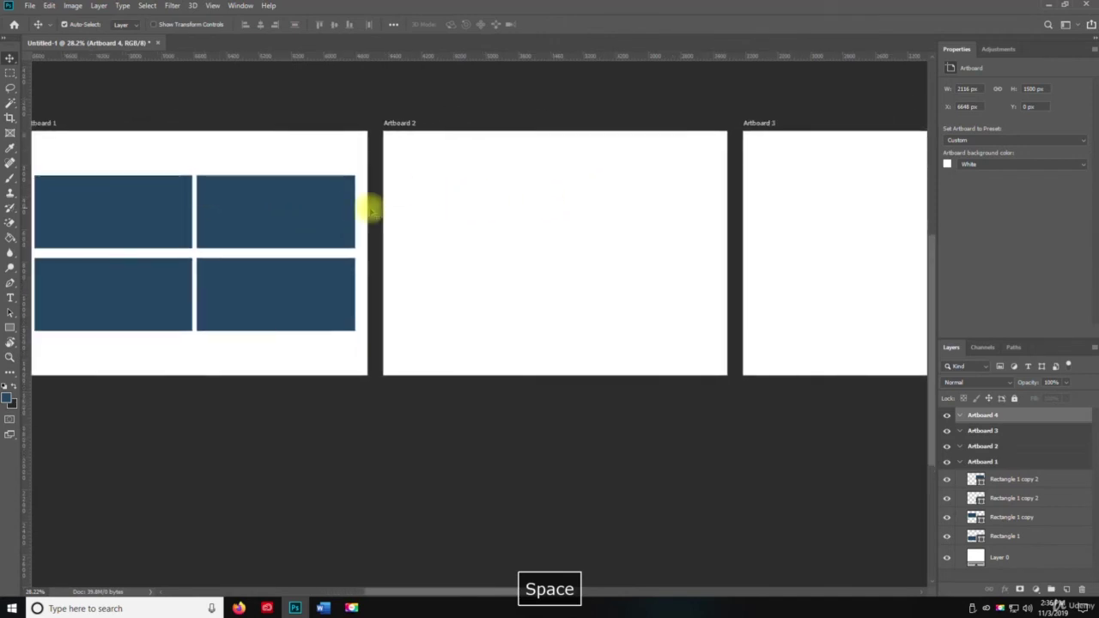
{"action": "left_click_drag", "start_coordinate": [670, 212], "coordinate": [815, 189]}
{"action": "left_click_drag", "start_coordinate": [284, 198], "coordinate": [315, 184]}
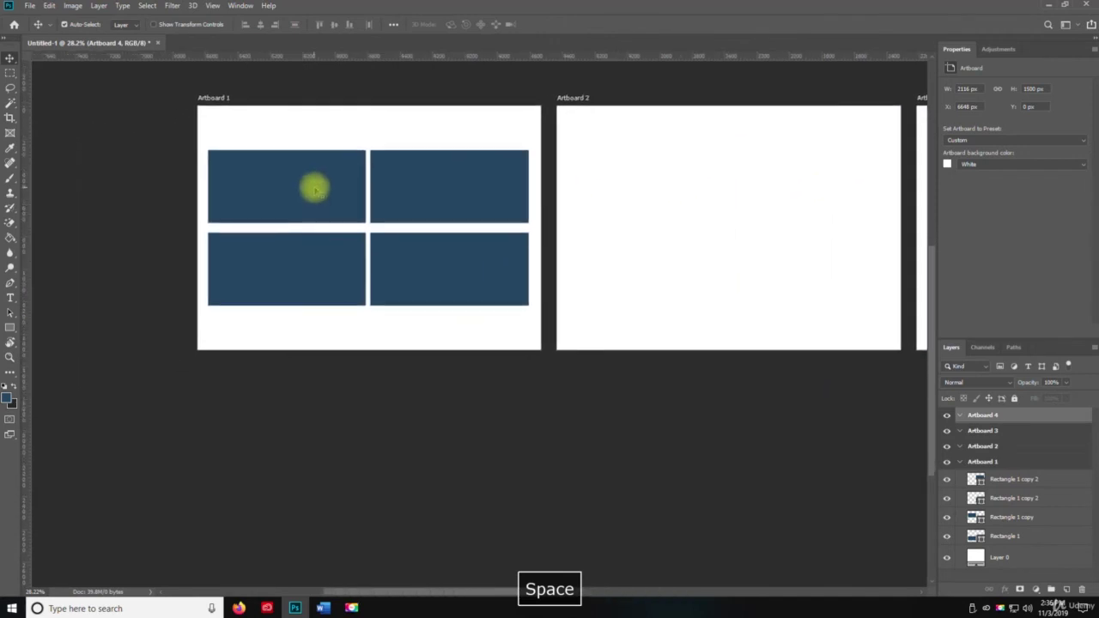
{"action": "left_click_drag", "start_coordinate": [704, 196], "coordinate": [226, 211]}
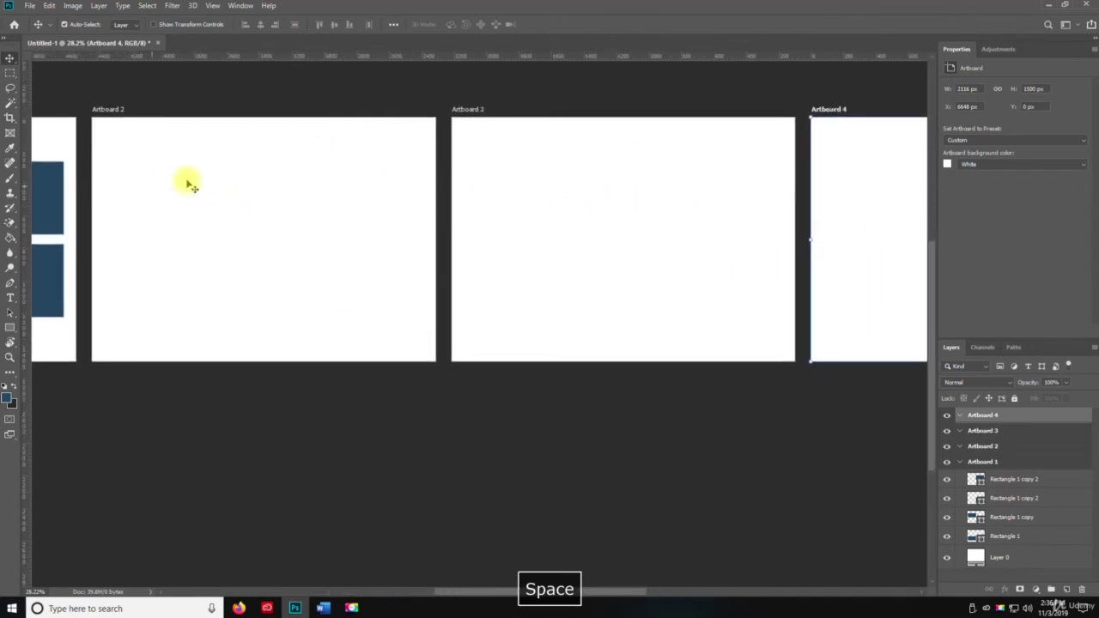
{"action": "left_click_drag", "start_coordinate": [622, 212], "coordinate": [490, 207]}
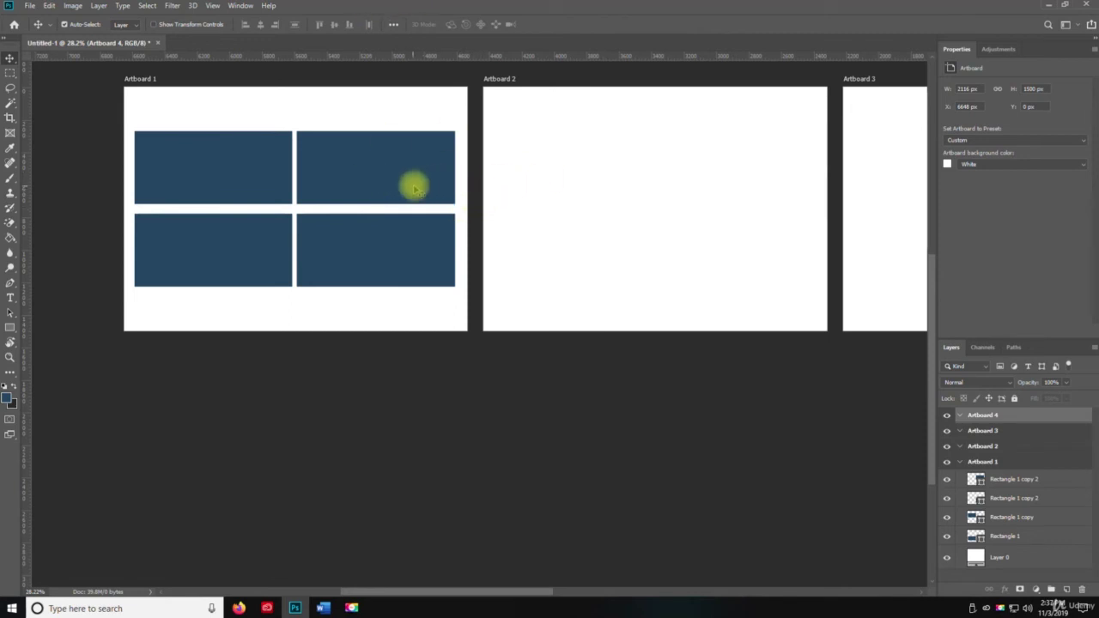
Try moving the upper-right rectangle of Artboard 1 over its neighbour, and undo that move and the last two artboard additions
{"action": "left_click_drag", "start_coordinate": [414, 189], "coordinate": [329, 180]}
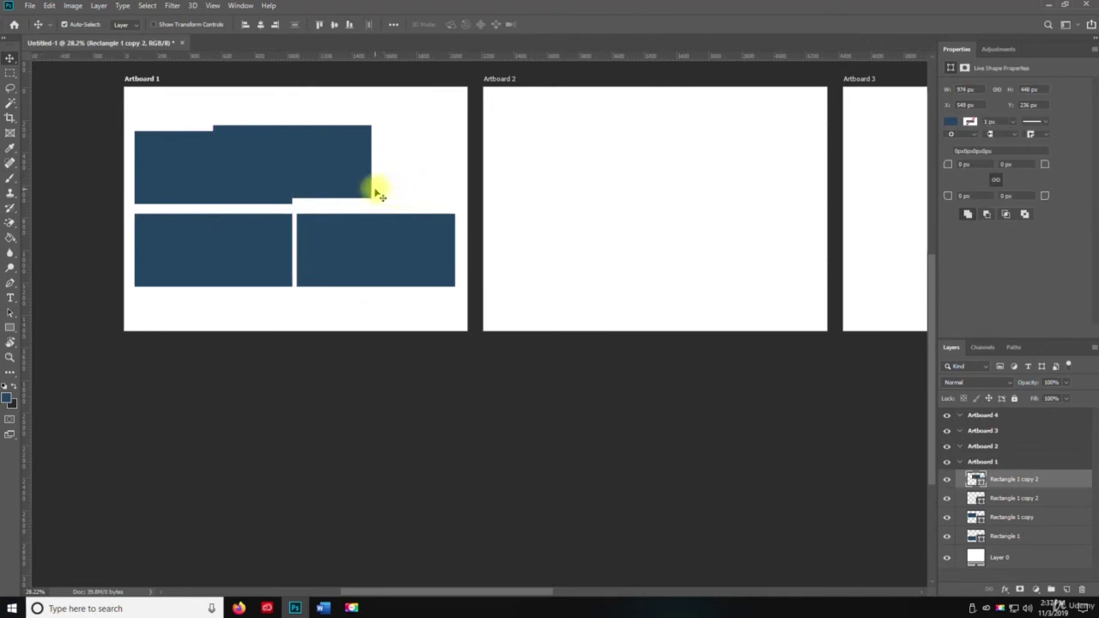
{"action": "key", "text": "ctrl+z"}
{"action": "key", "text": "ctrl+z"}
{"action": "key", "text": "ctrl+z"}
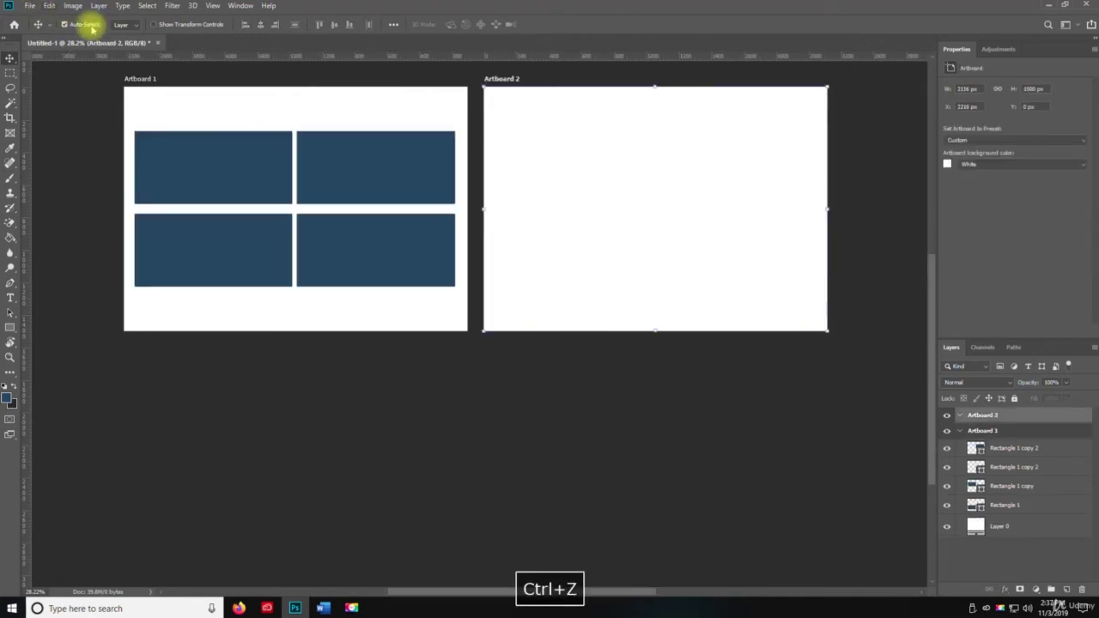
Duplicate all four rectangles from Artboard 1 into Artboard 2 at the matching position, X 62 px and Y 272 px
{"action": "left_click", "coordinate": [1001, 449]}
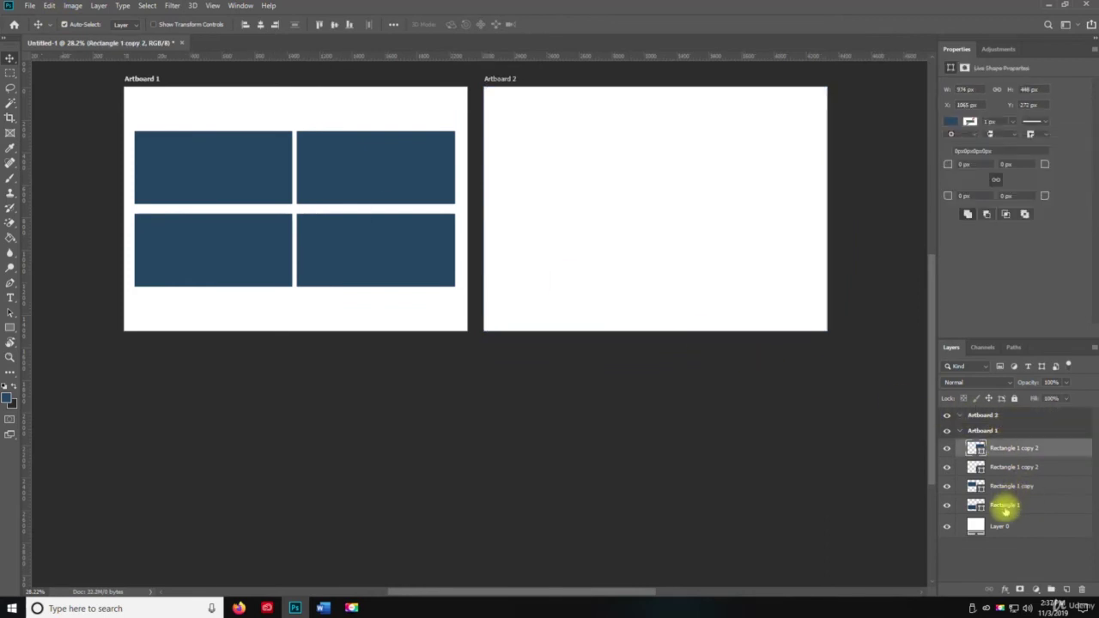
{"action": "left_click", "coordinate": [1005, 507], "text": "shift"}
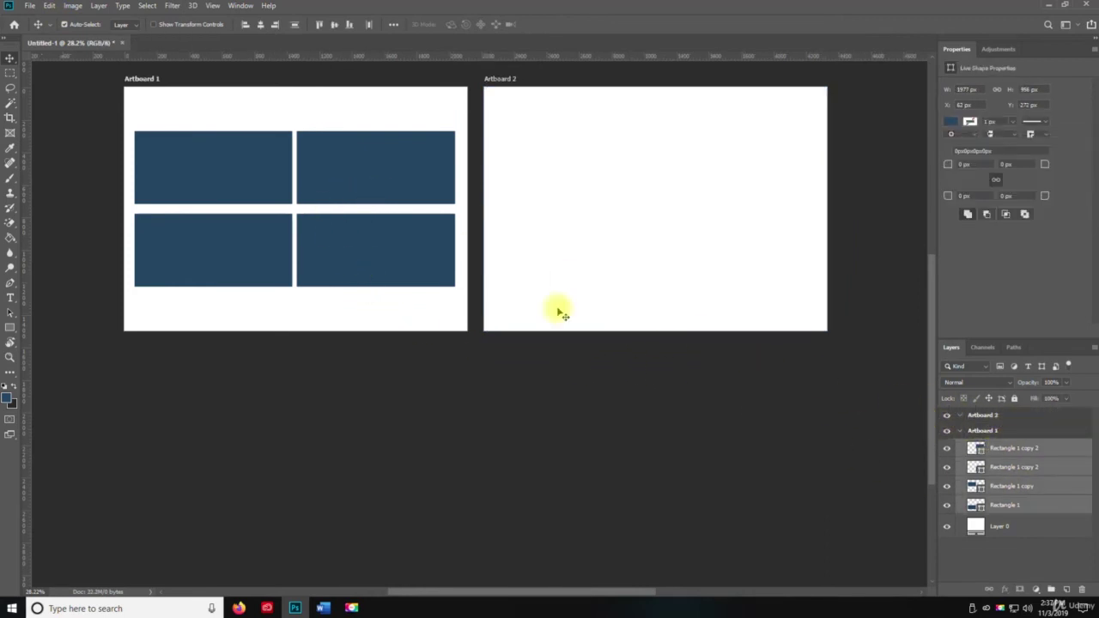
{"action": "left_click_drag", "start_coordinate": [377, 178], "coordinate": [732, 174]}
{"action": "left_click_drag", "start_coordinate": [764, 224], "coordinate": [597, 277]}
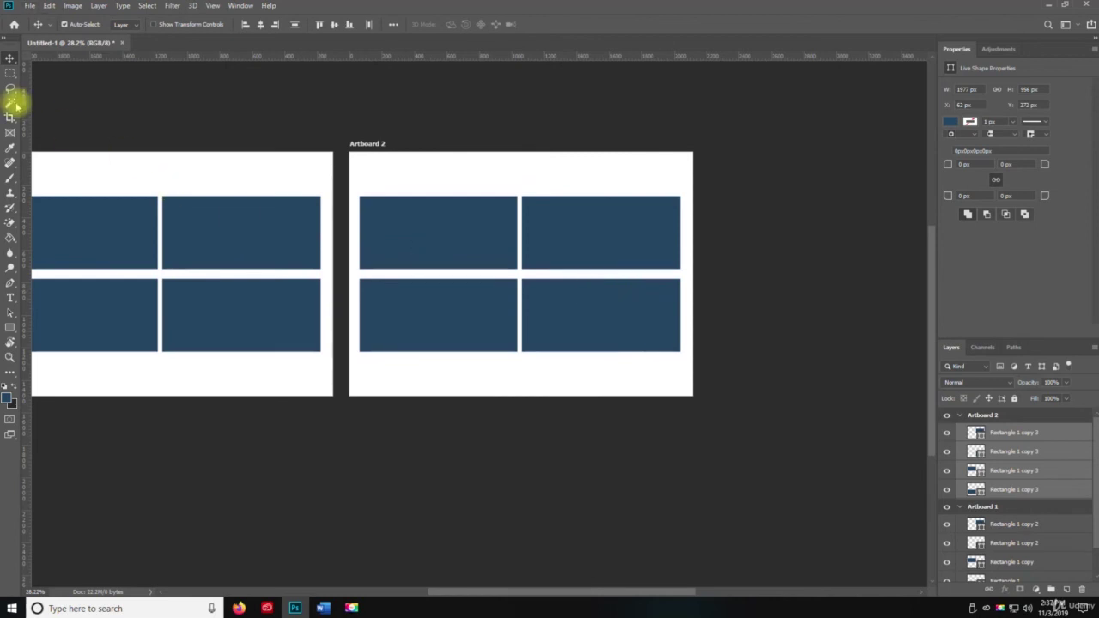
Move Artboard 2 slightly farther from Artboard 1 with the Artboard tool, to X 2248 px and Y 0 px
{"action": "left_click", "coordinate": [10, 59]}
{"action": "left_click", "coordinate": [62, 75]}
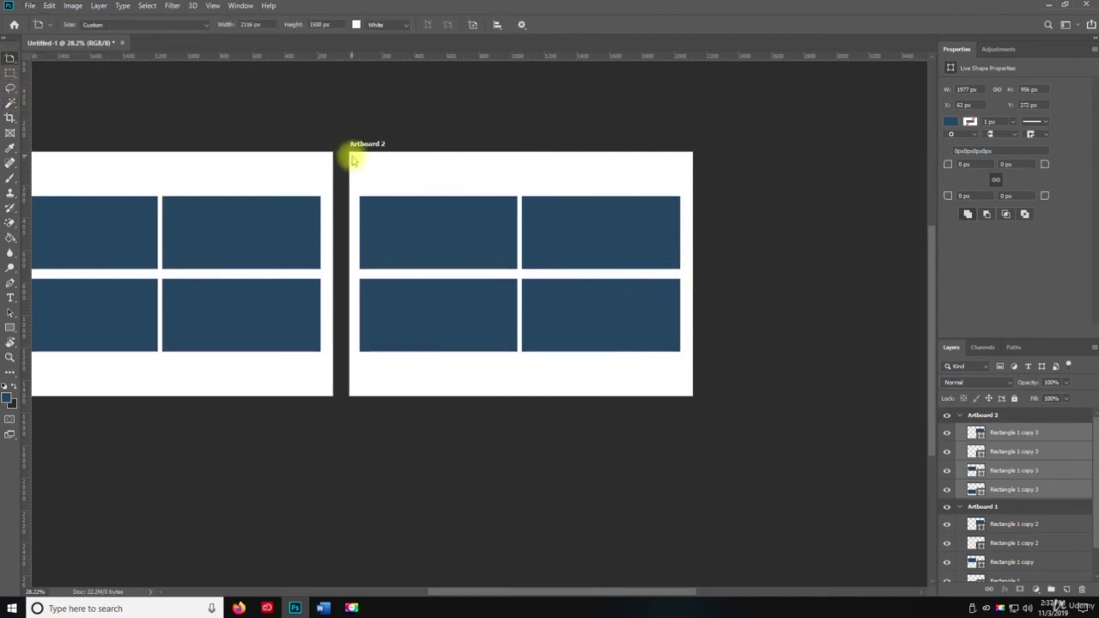
{"action": "mouse_move", "coordinate": [350, 155]}
{"action": "left_mouse_down"}
{"action": "mouse_move", "coordinate": [410, 238]}
{"action": "mouse_move", "coordinate": [355, 156]}
{"action": "left_mouse_up"}
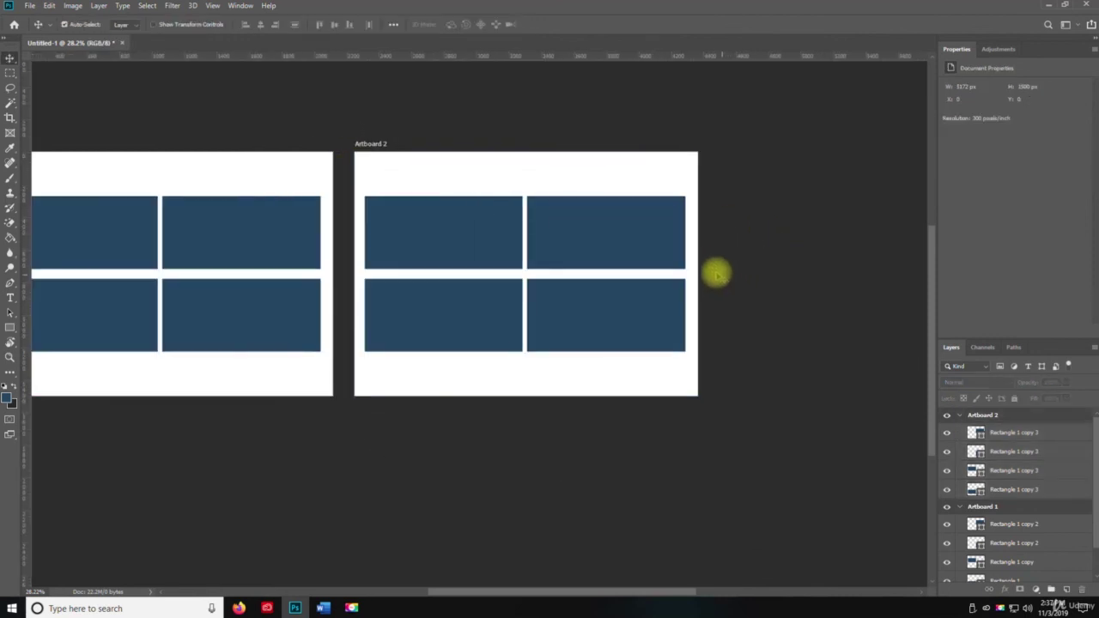
{"action": "key", "text": "v"}
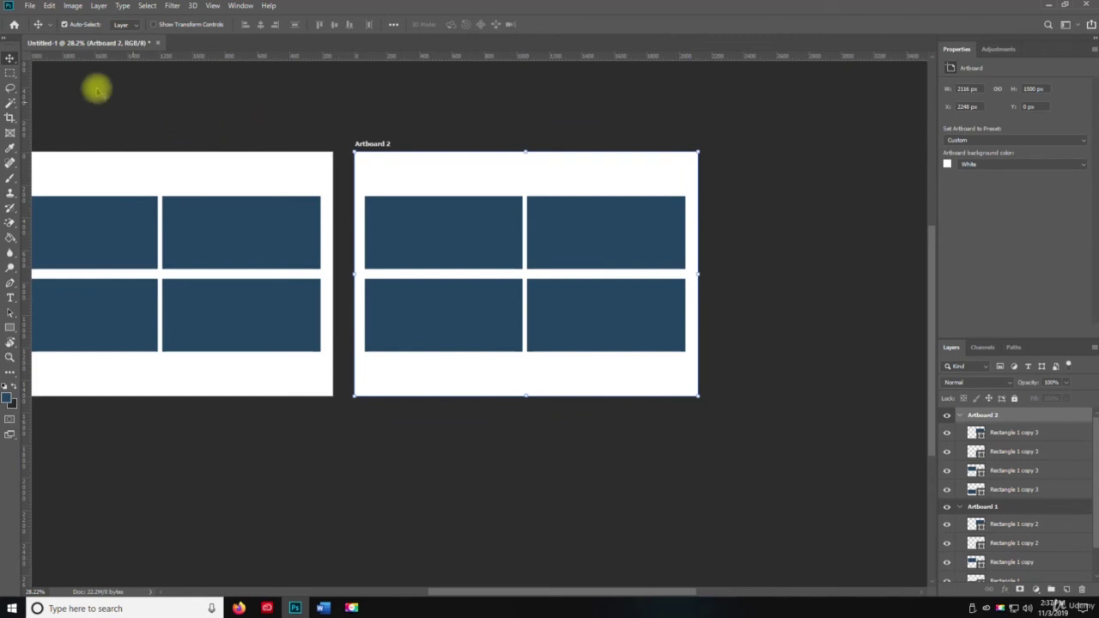
Add two more artboards of the same size in a row to the right of Artboard 2
{"action": "left_click_drag", "start_coordinate": [11, 58], "coordinate": [51, 74]}
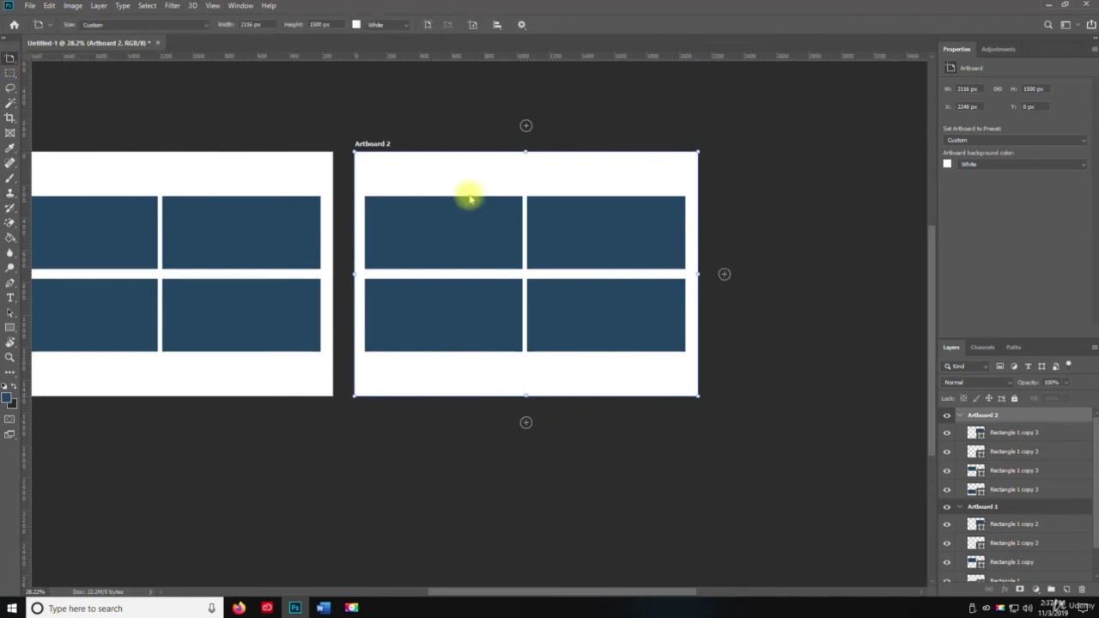
{"action": "left_click", "coordinate": [724, 275]}
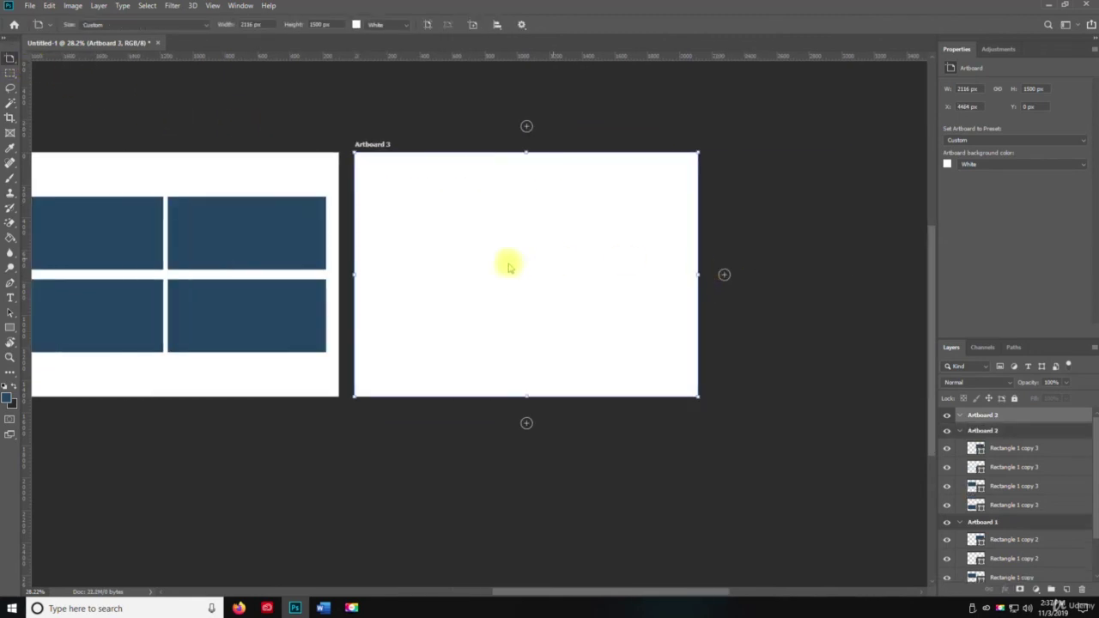
{"action": "left_click", "coordinate": [724, 275]}
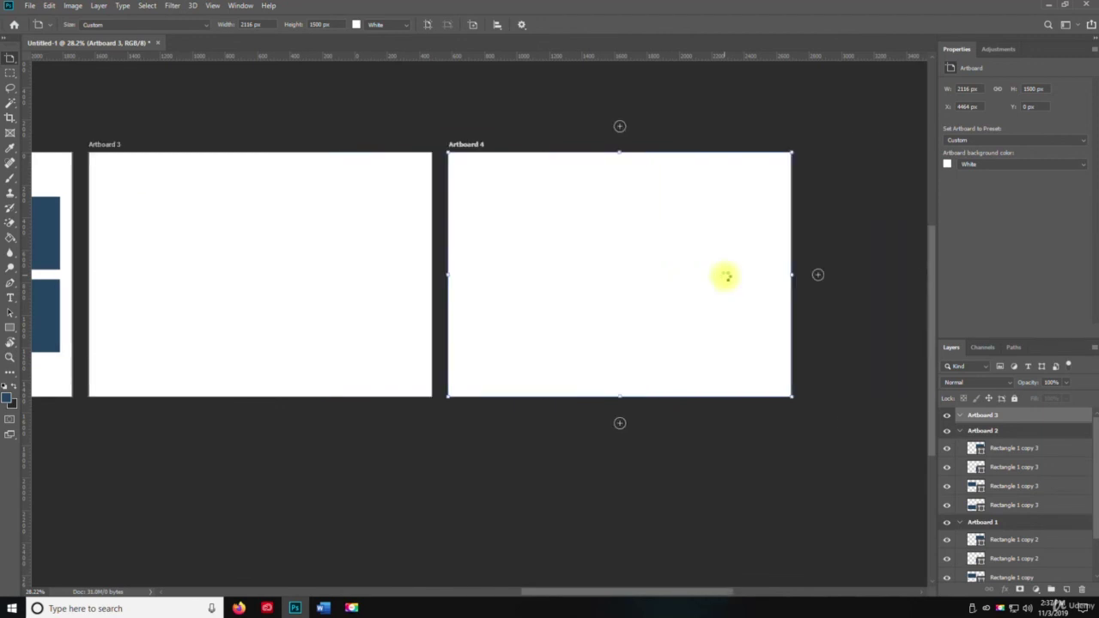
Duplicate Artboard 2's four rectangles into Artboard 3 and Artboard 4, placing the last set at about X 45 px, Y 272 px
{"action": "key", "text": "z"}
{"action": "left_click", "coordinate": [468, 277], "text": "alt"}
{"action": "left_click", "coordinate": [318, 273], "text": "alt"}
{"action": "key", "text": "space"}
{"action": "left_click_drag", "start_coordinate": [311, 272], "coordinate": [453, 189]}
{"action": "key", "text": "v"}
{"action": "left_click", "coordinate": [1001, 465]}
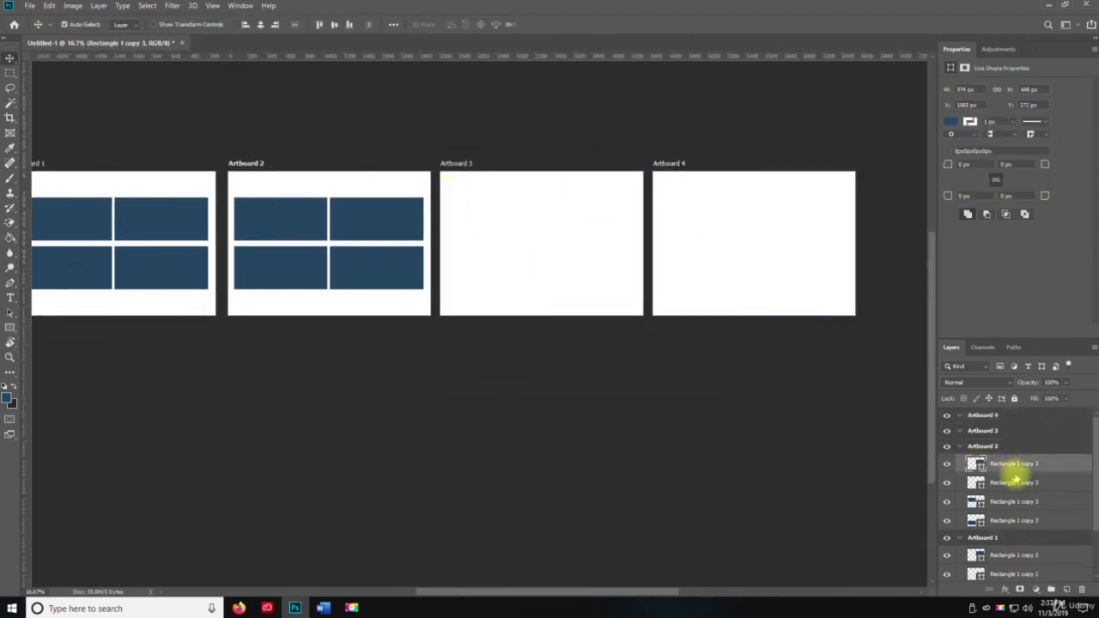
{"action": "left_click", "coordinate": [1016, 520], "text": "shift"}
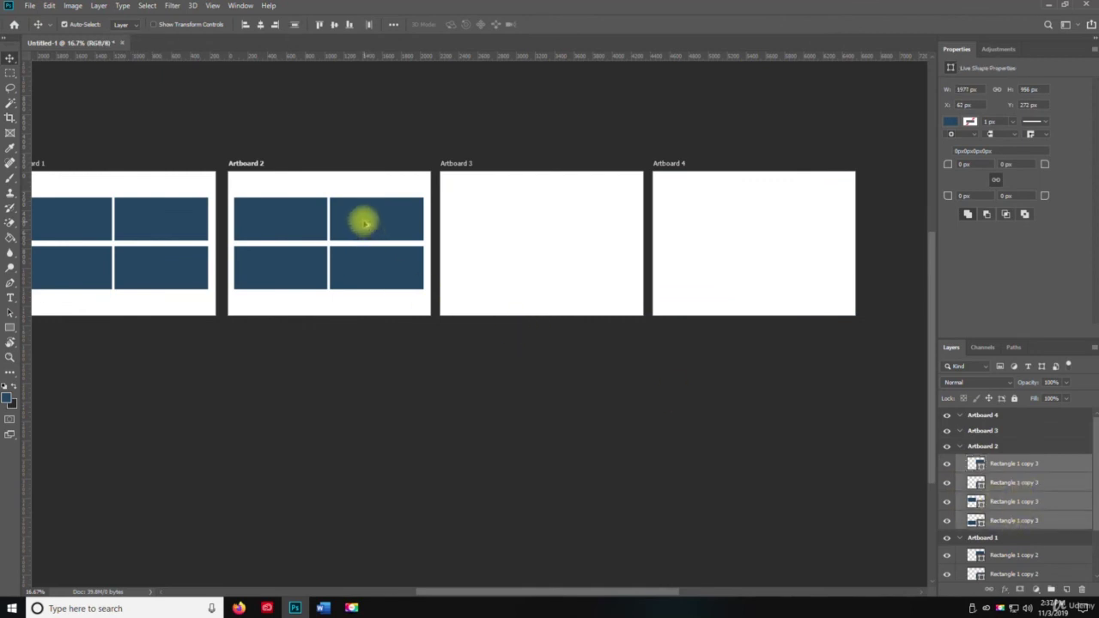
{"action": "left_click_drag", "start_coordinate": [364, 223], "coordinate": [782, 221]}
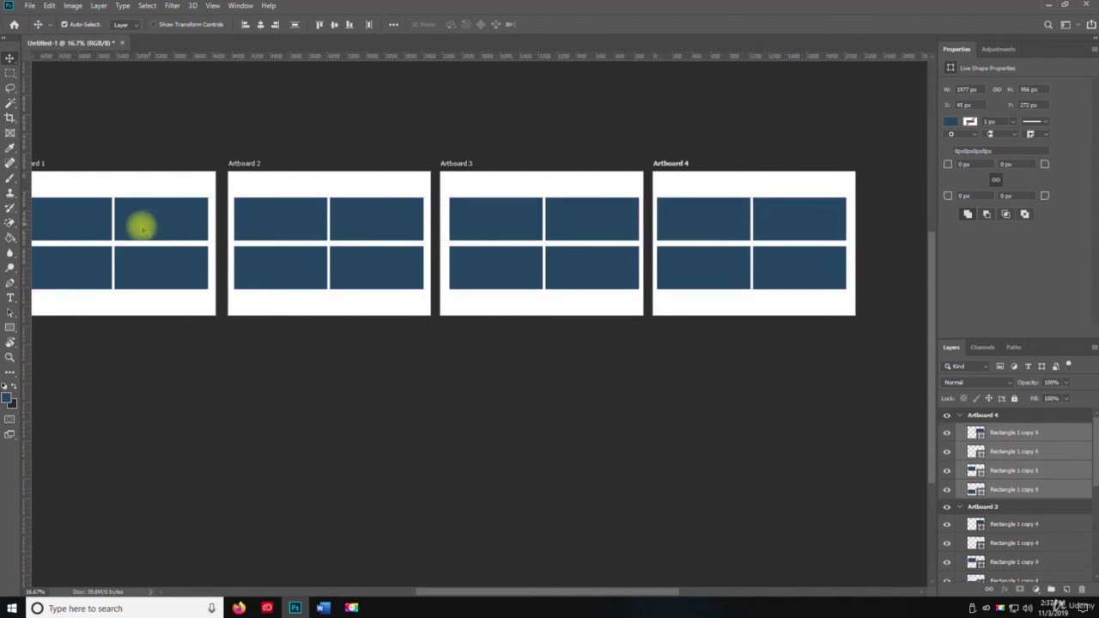
{"action": "key", "text": "space"}
{"action": "left_click_drag", "start_coordinate": [140, 226], "coordinate": [179, 179]}
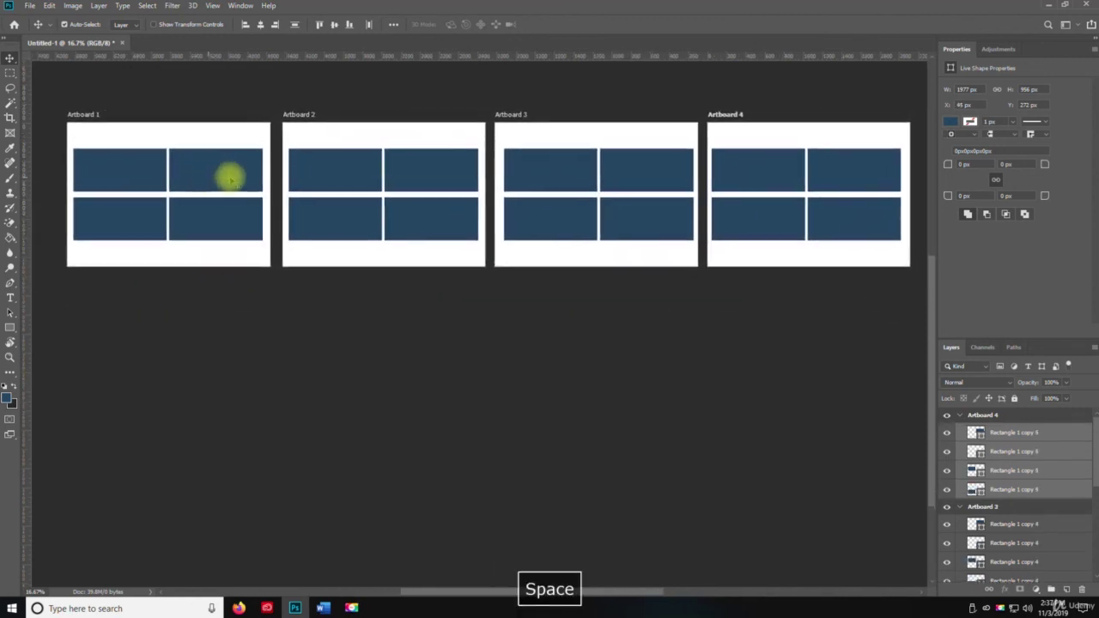